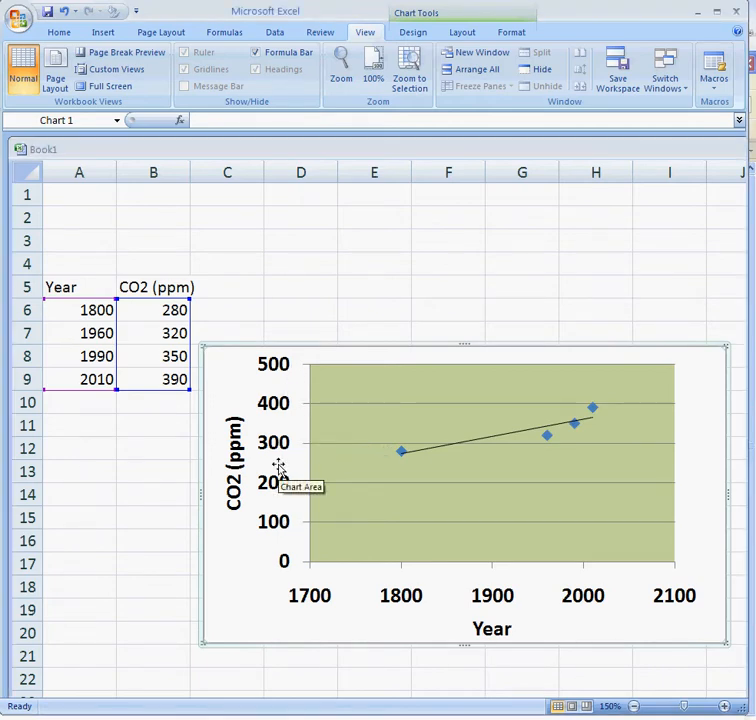
Fix the chart's vertical CO2 axis range at a minimum of 250 and a maximum of 450.
right_click(281, 467)
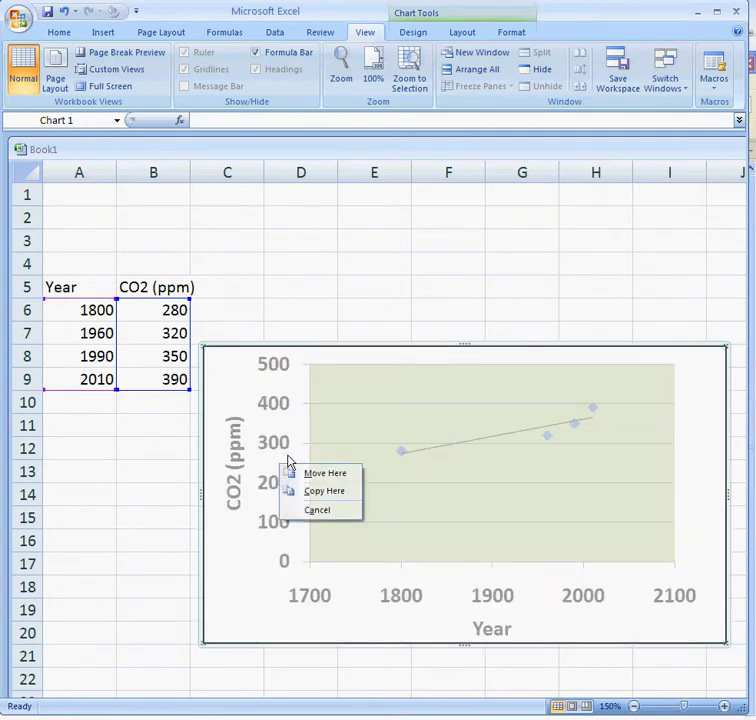
click(278, 376)
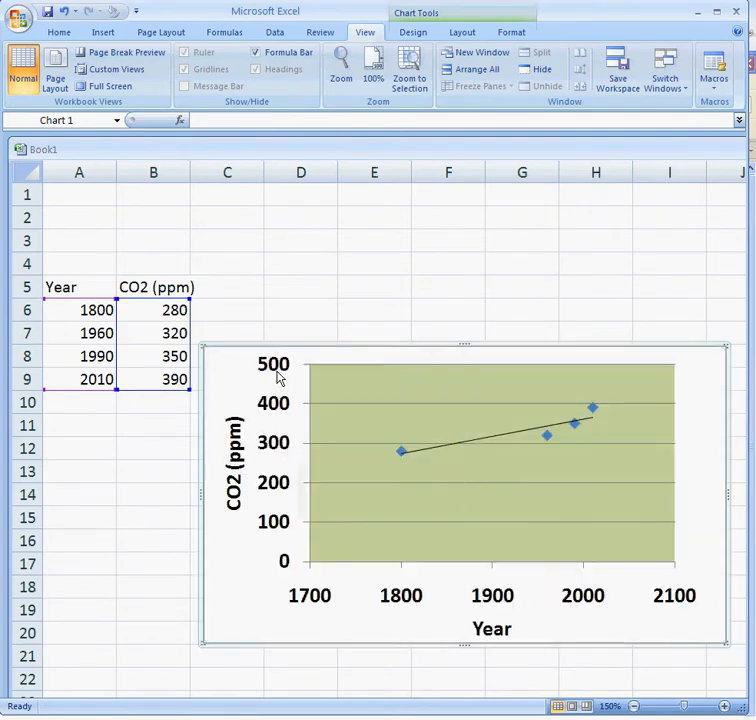
right_click(278, 376)
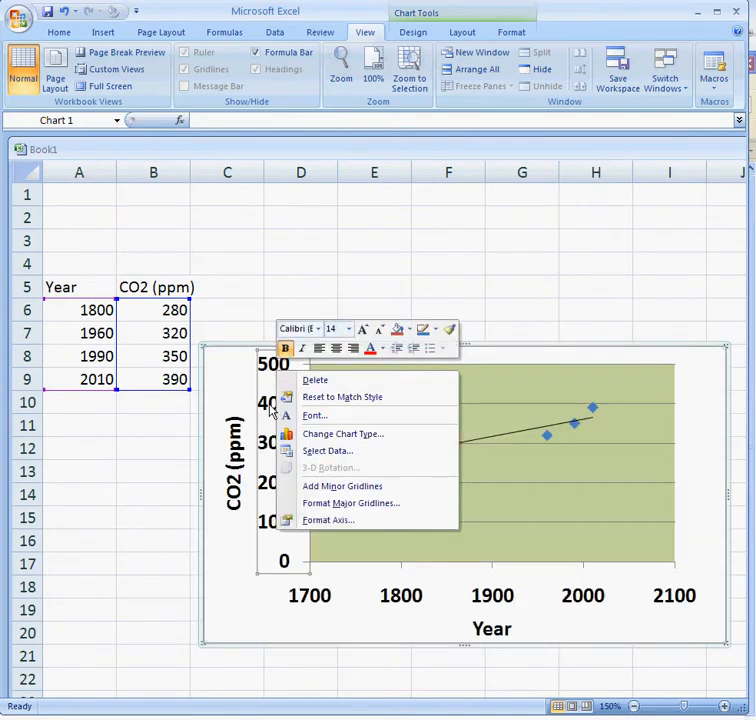
click(316, 519)
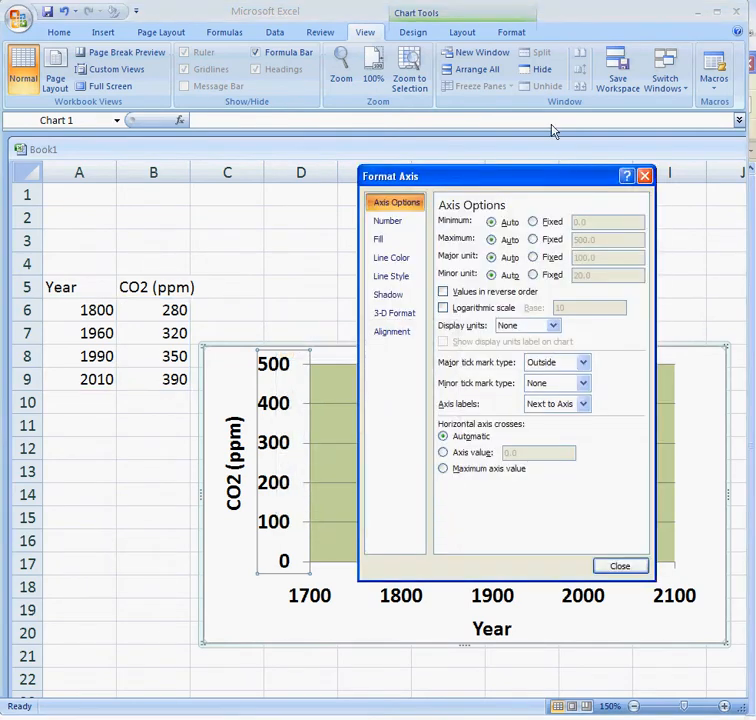
click(534, 222)
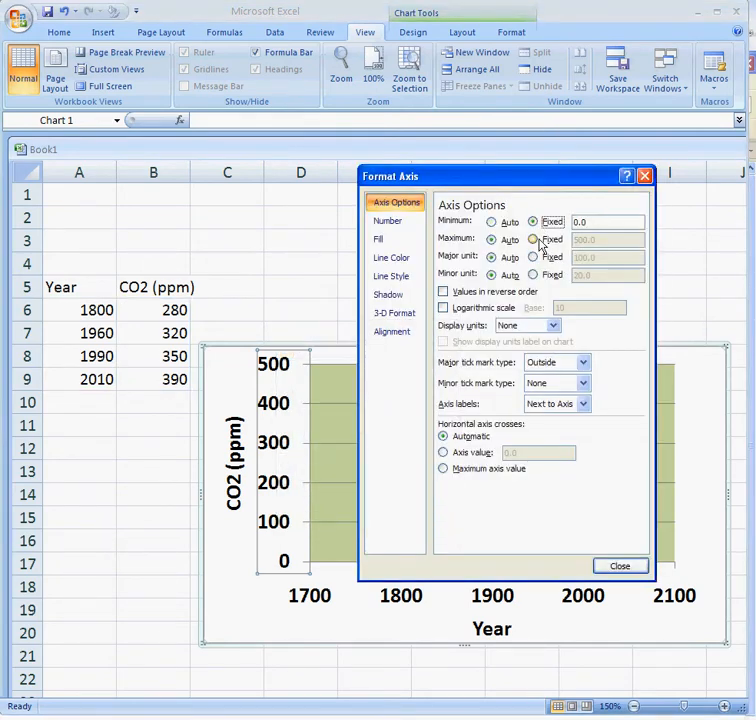
click(535, 240)
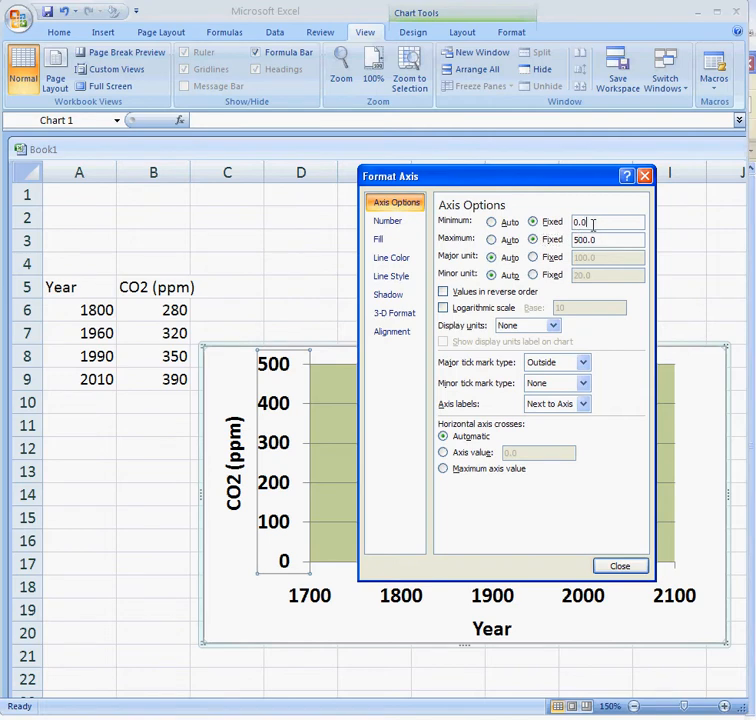
drag(591, 224, 568, 225)
text(250)
drag(598, 238, 576, 238)
text(450)
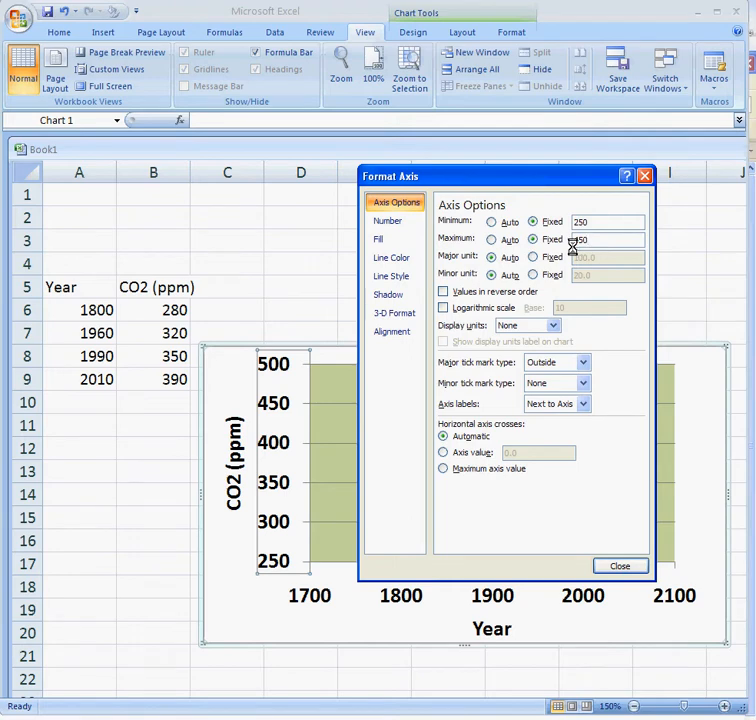
Set a fixed major unit of 50 for the vertical CO2 axis and finish formatting it.
click(534, 258)
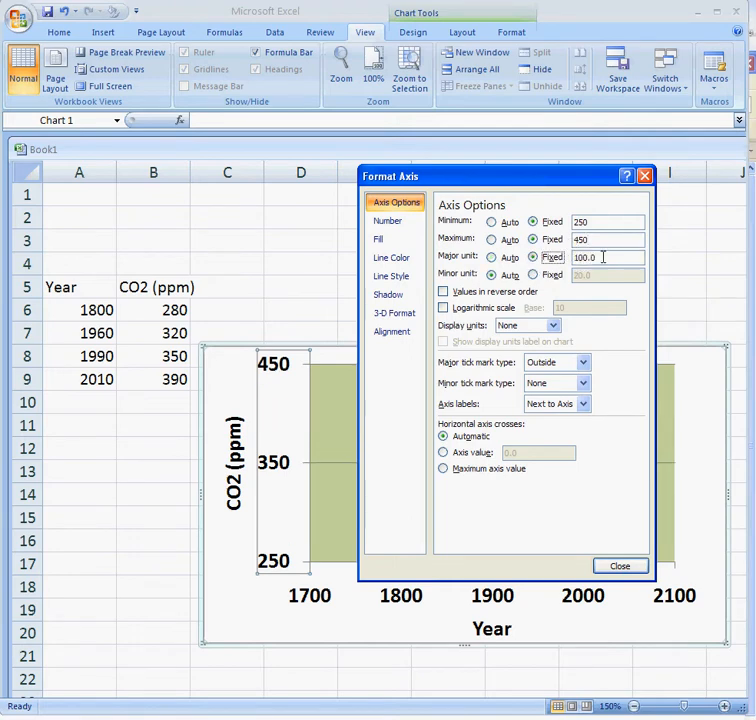
drag(602, 257, 574, 257)
text(50)
click(619, 567)
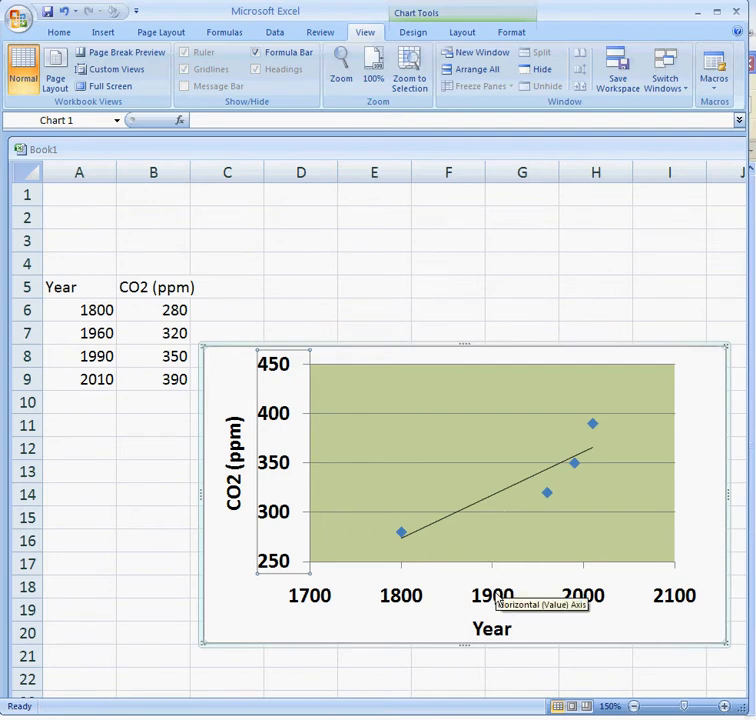
Fix the chart's horizontal Year axis range at a minimum of 1800 and a maximum of 2050.
right_click(505, 601)
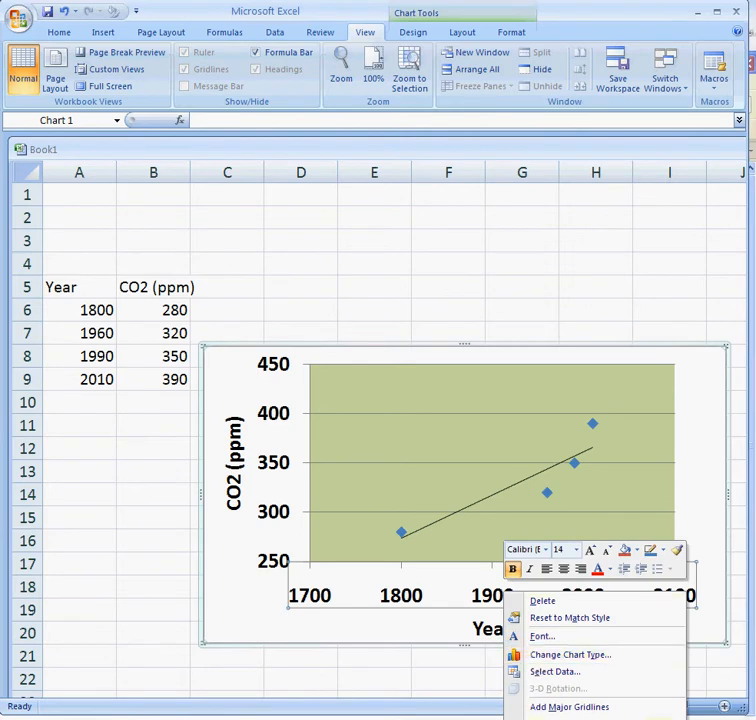
click(558, 718)
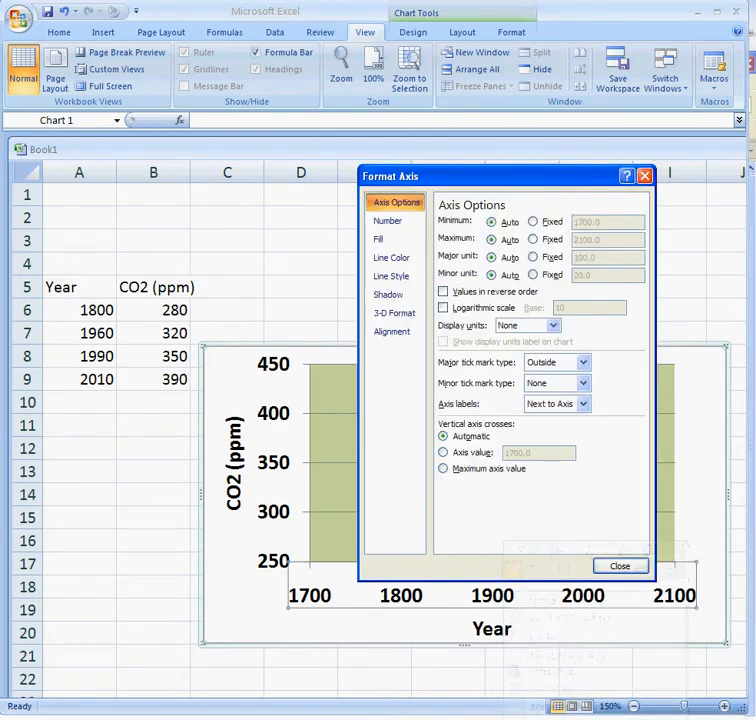
click(546, 224)
click(543, 240)
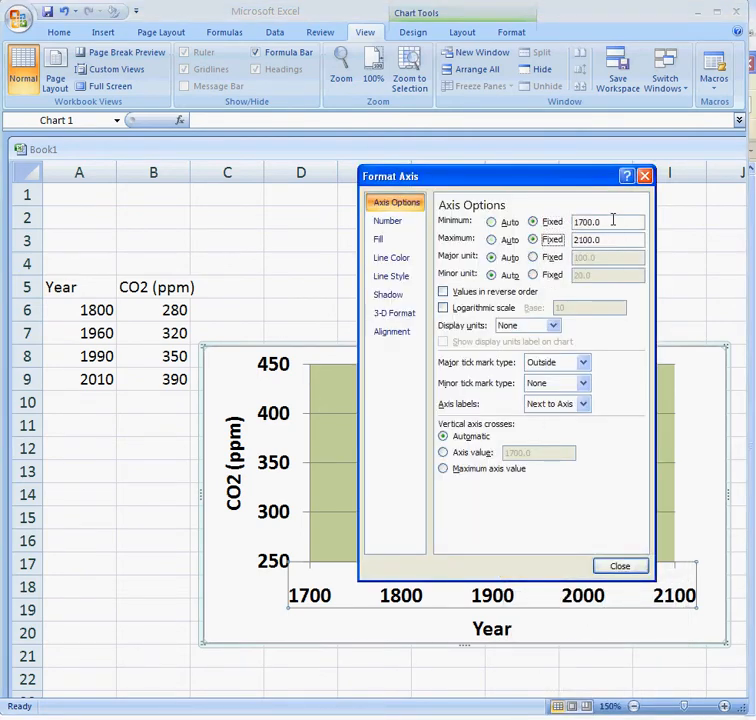
drag(613, 221, 573, 221)
text(1)
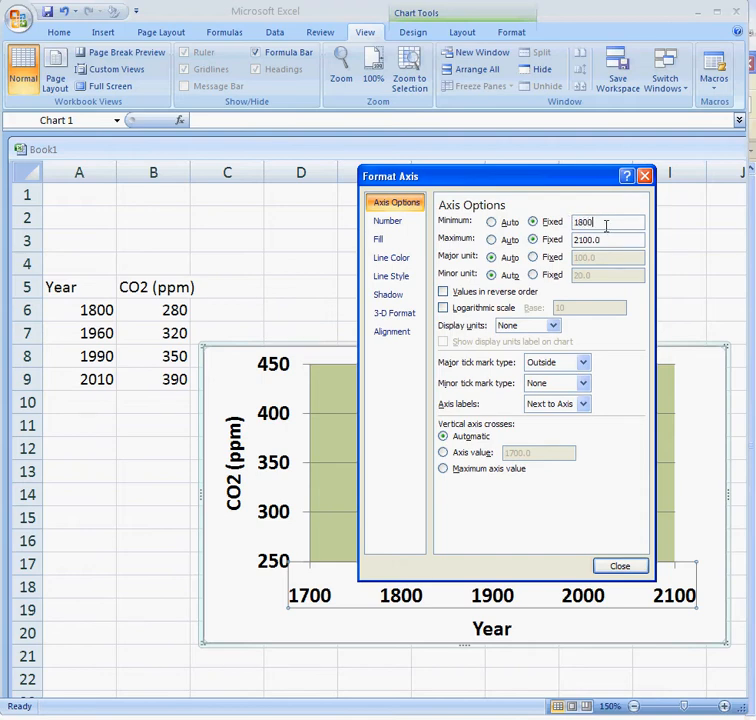
drag(611, 240, 566, 240)
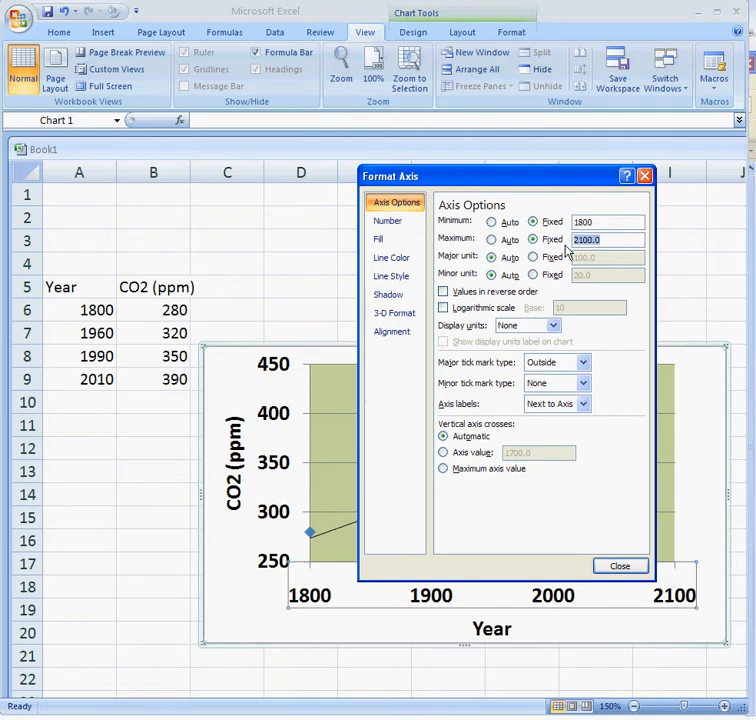
text(2)
Set a fixed major unit of 50 for the horizontal Year axis and finish formatting it.
click(535, 257)
drag(613, 259, 567, 258)
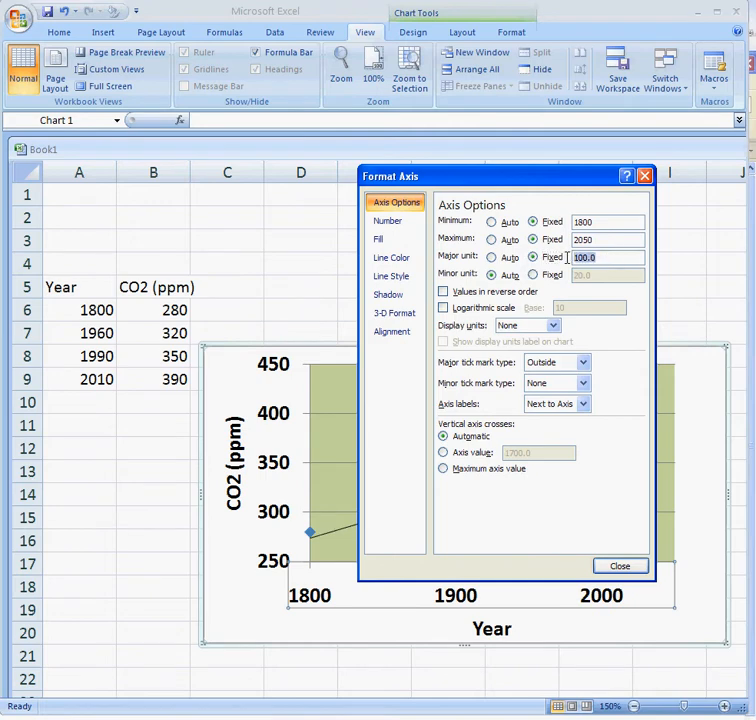
text(50)
click(619, 567)
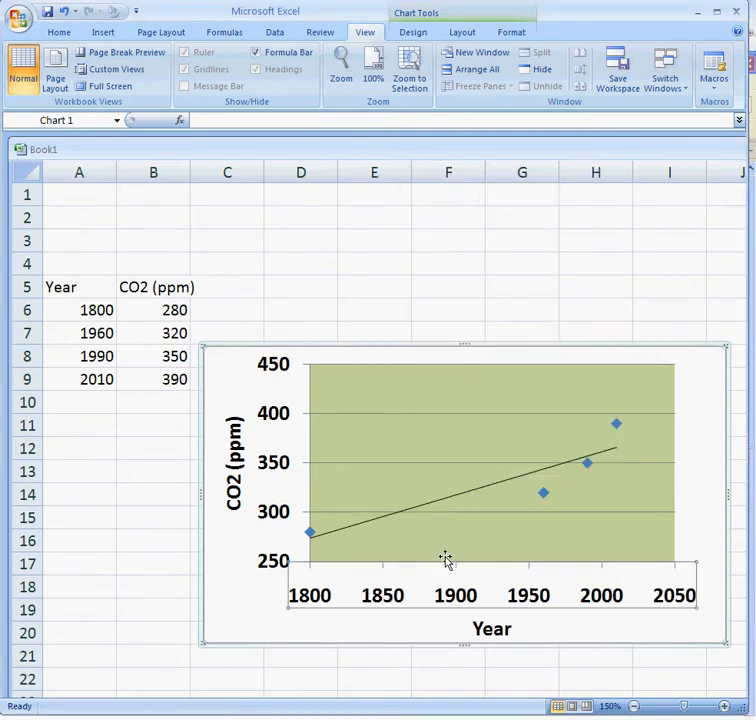
Replace the existing trendline with a new linear one that displays its equation and R-squared value on the chart.
click(517, 485)
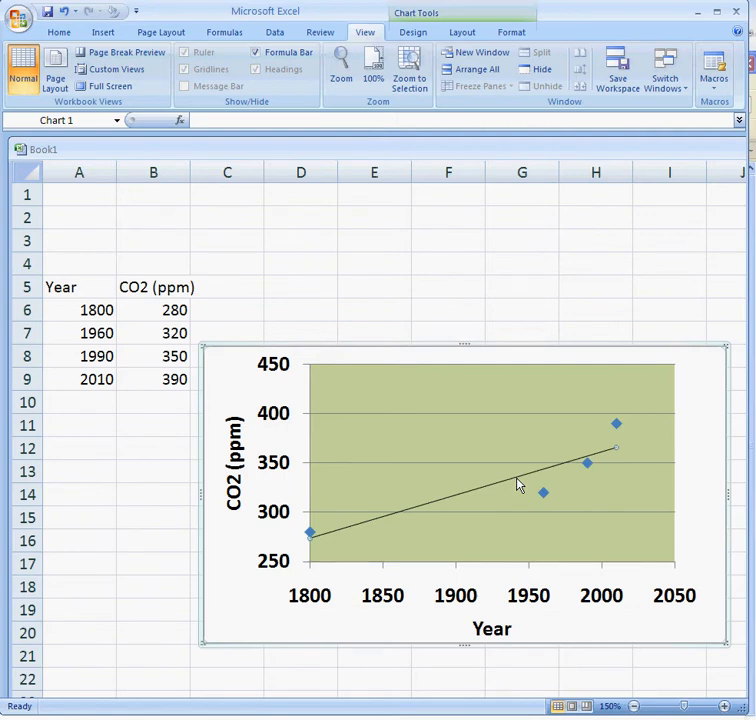
key(Delete)
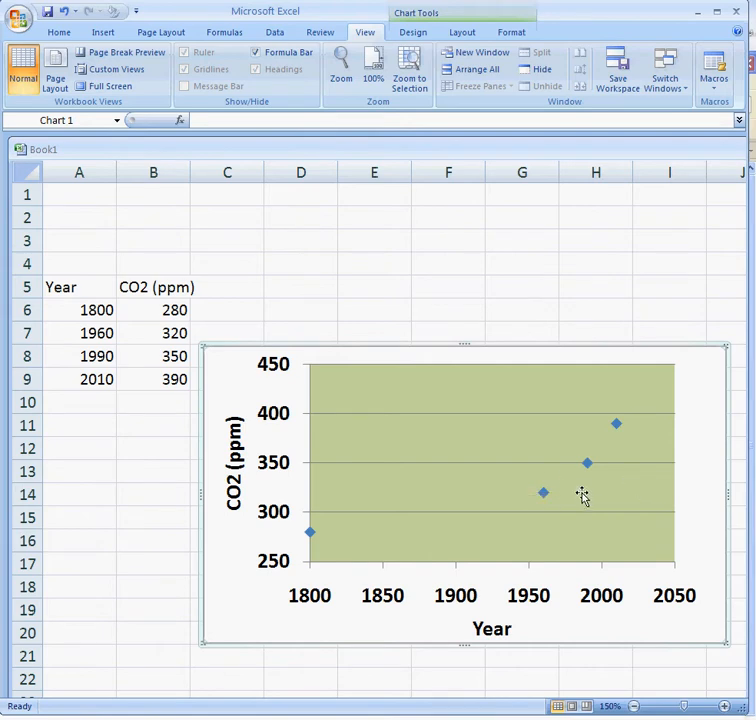
mouse_move(587, 469)
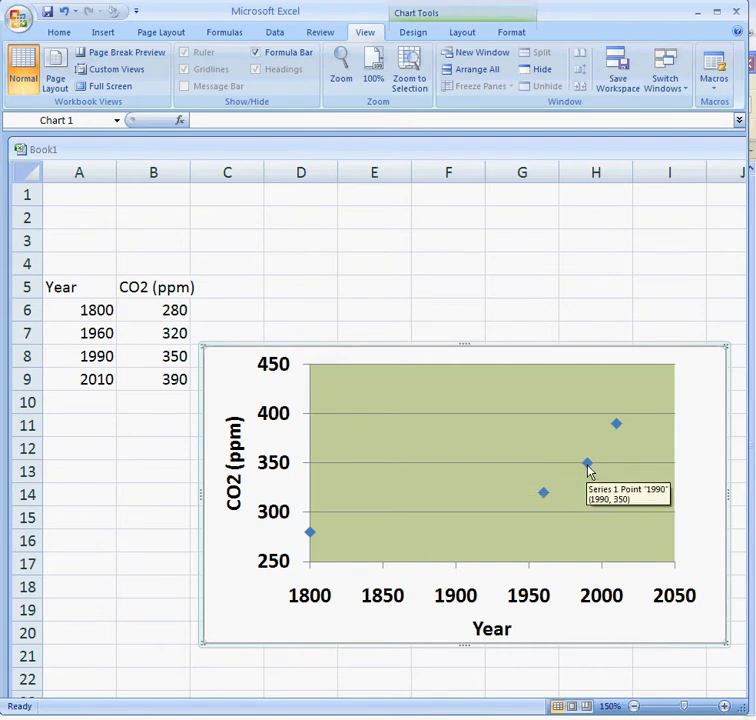
right_click(587, 466)
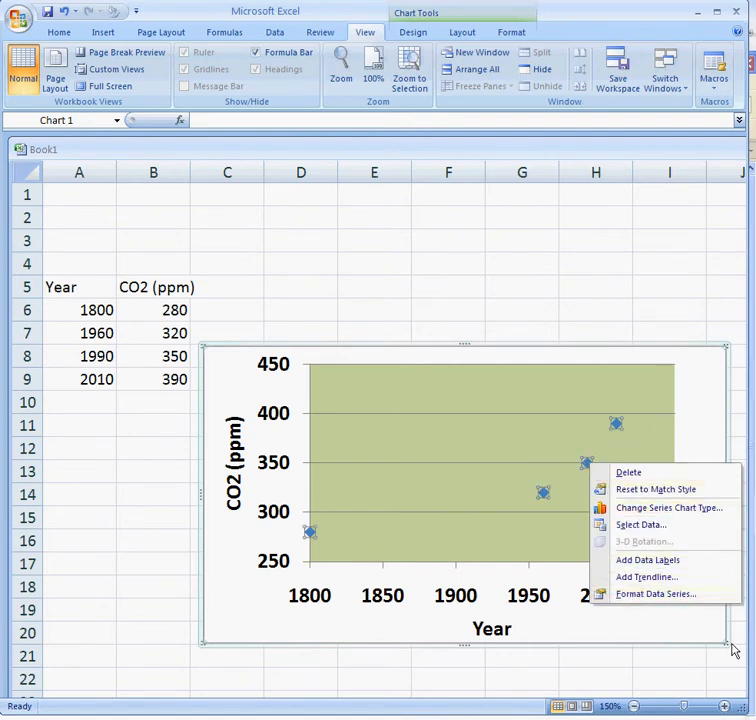
click(655, 580)
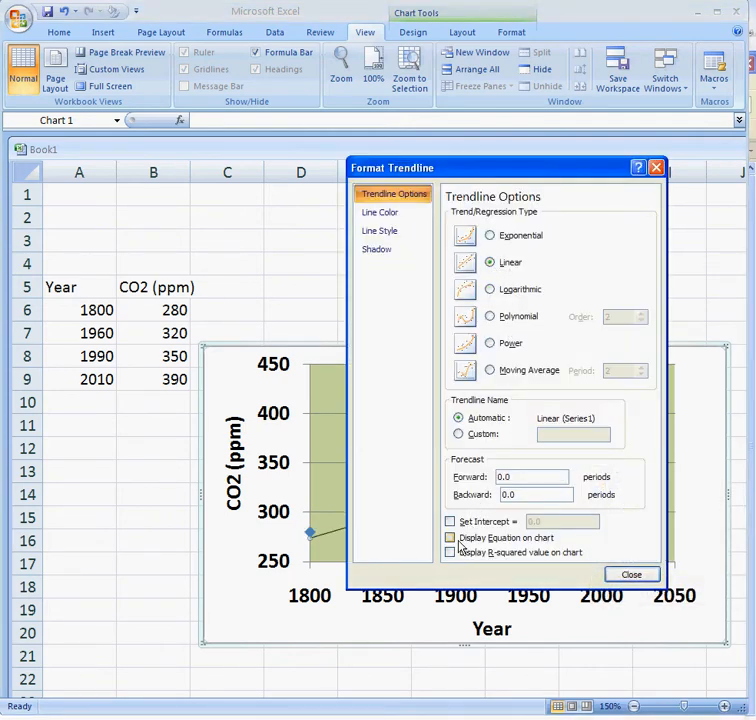
click(451, 540)
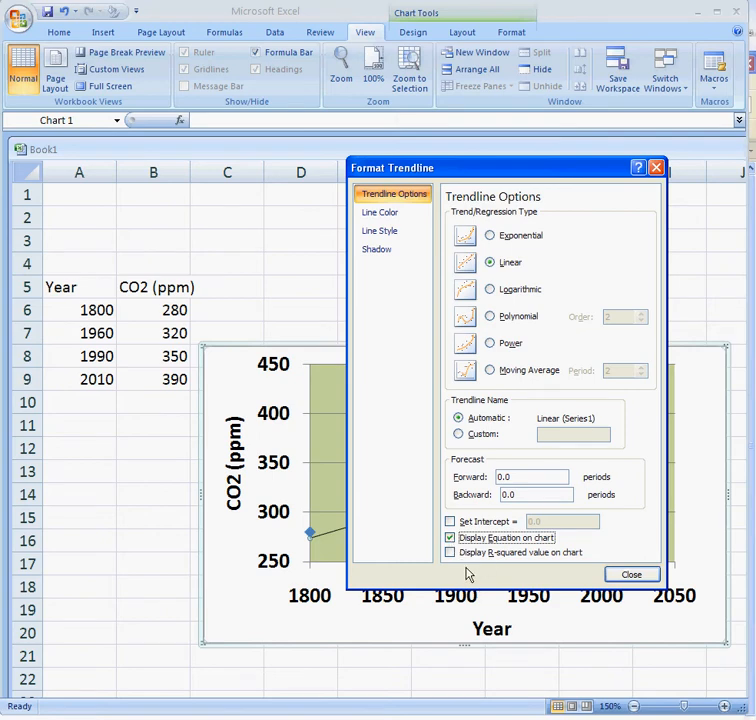
click(451, 553)
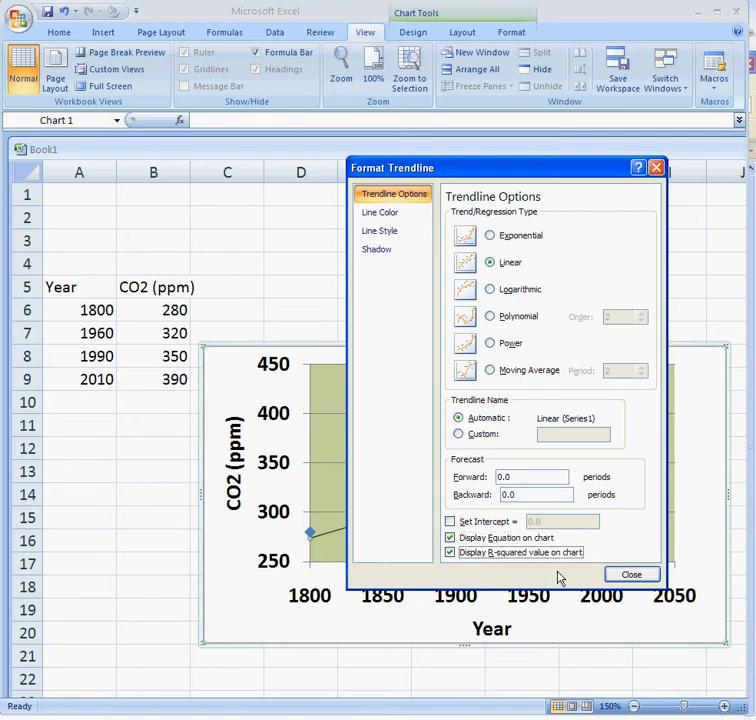
click(631, 575)
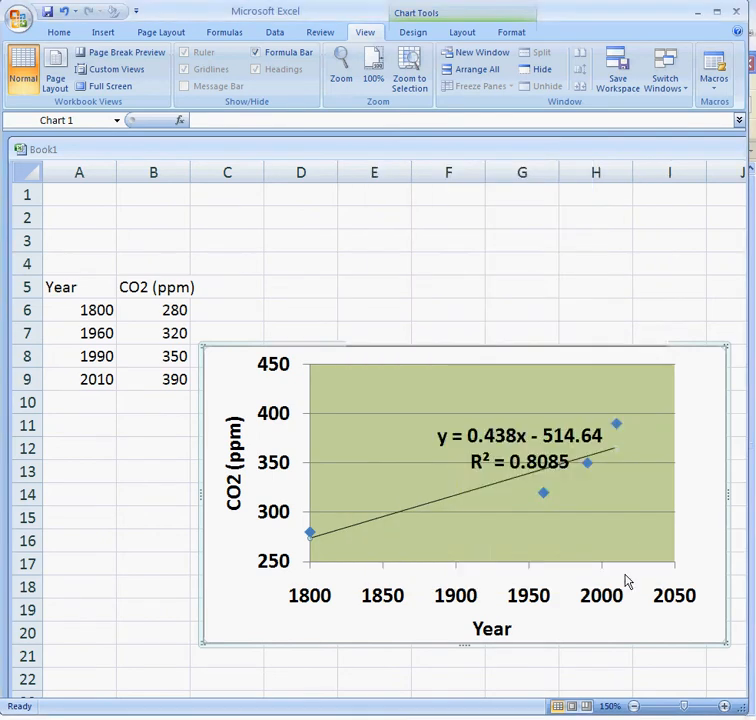
Move the trendline equation label clear of the line and data points, and replace its y with CO2 and its x with Year.
click(498, 422)
drag(498, 422, 432, 434)
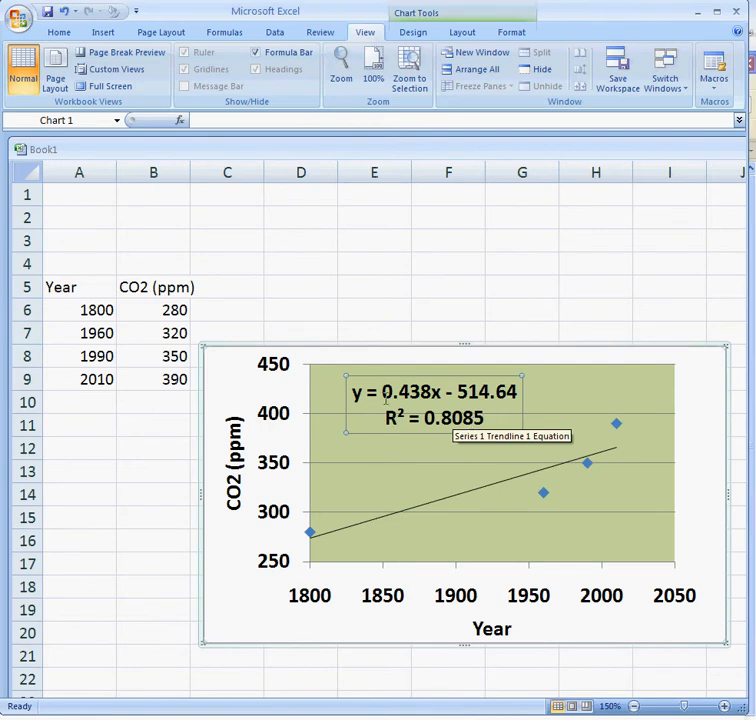
double_click(356, 393)
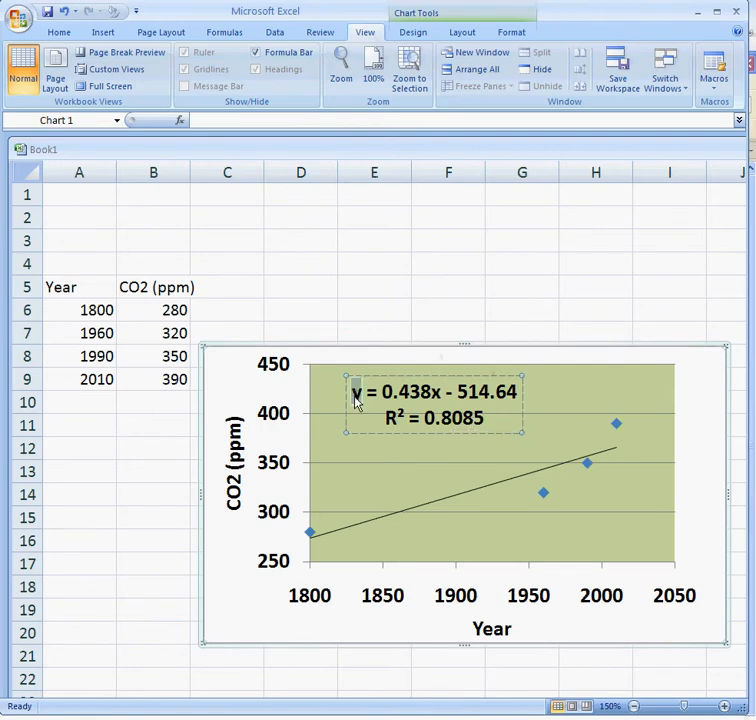
text(CO)
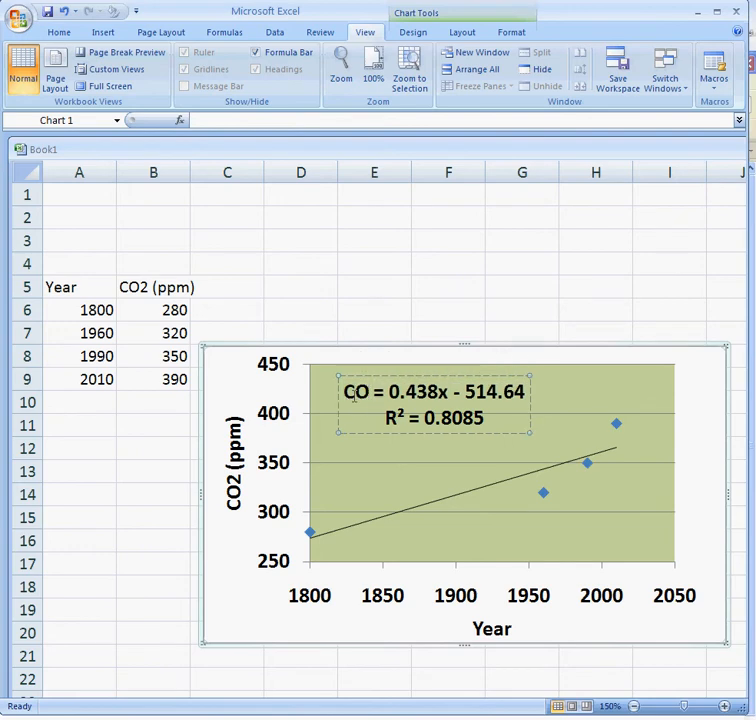
text(2)
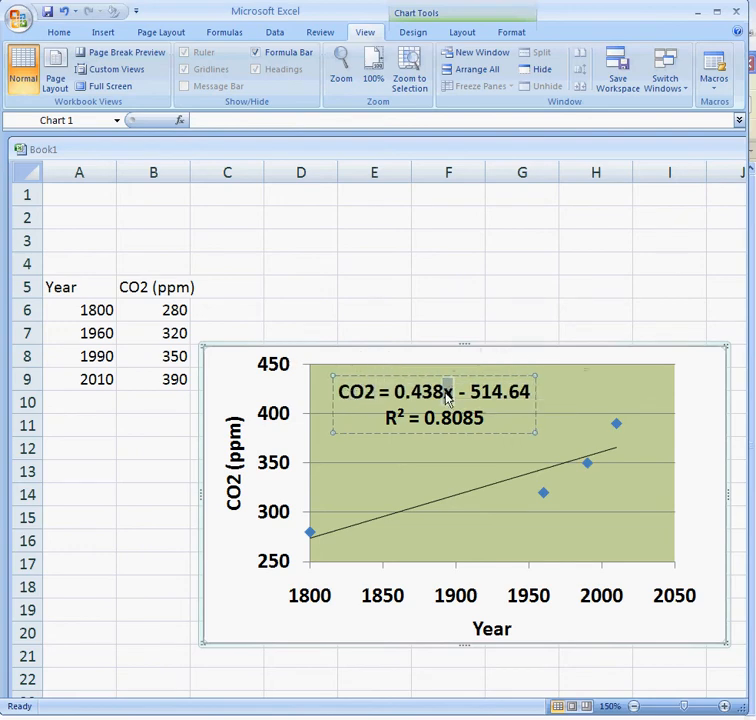
drag(444, 392, 453, 392)
text(Yea)
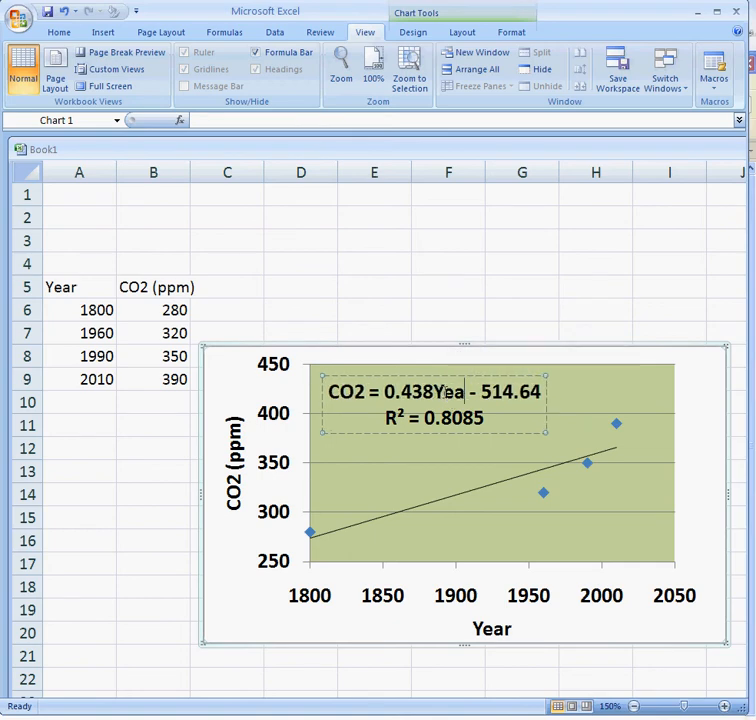
text(r)
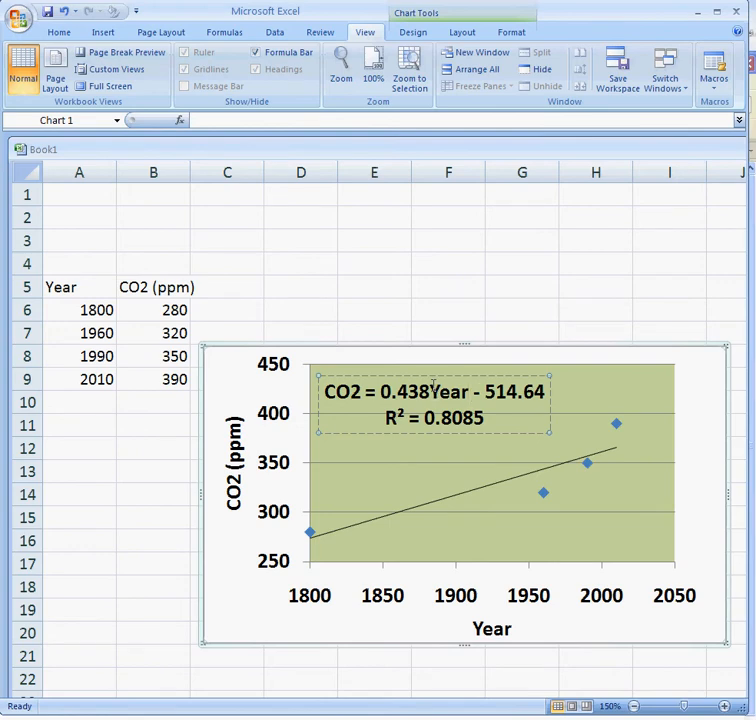
In cell D5, calculate the regression slope with SLOPE, using B6:B9 as the known y's and A6:A9 as the known x's.
click(329, 283)
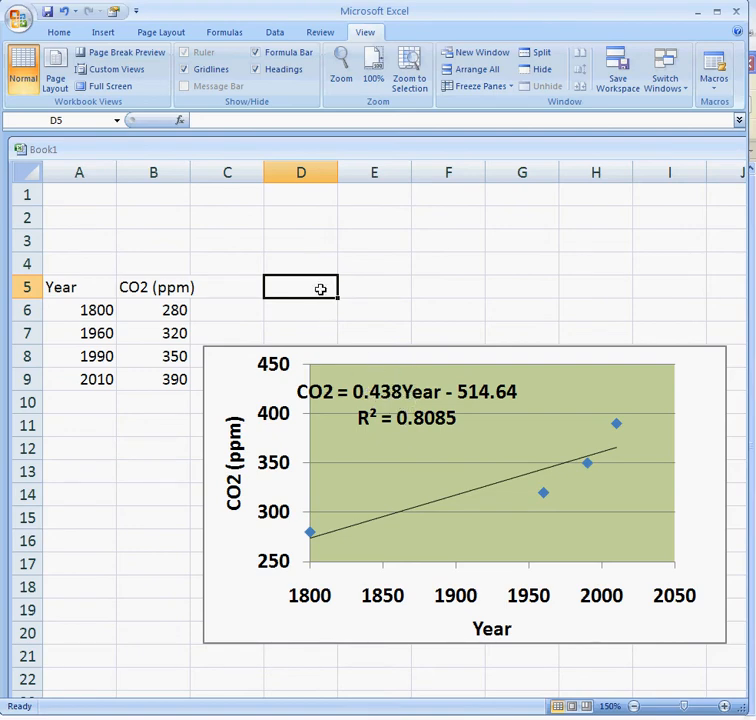
text(=)
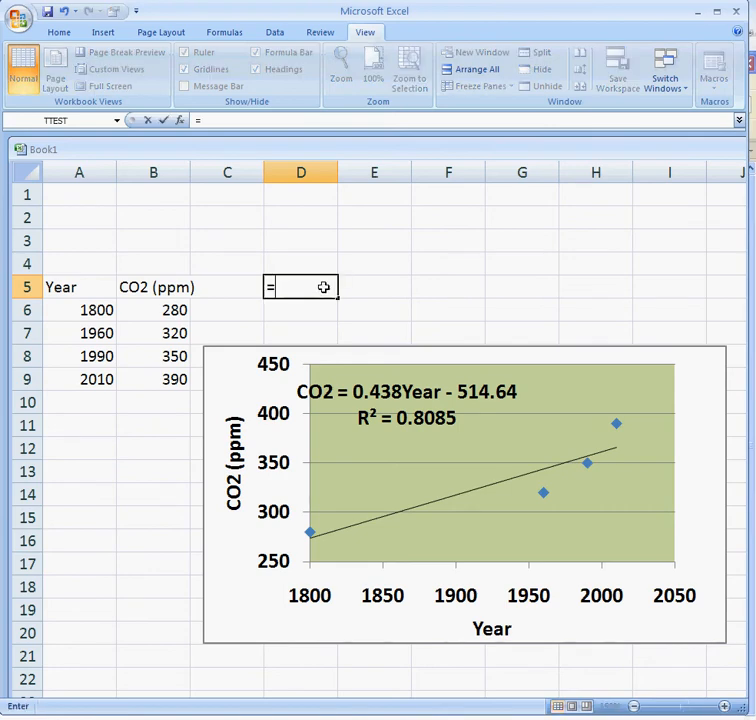
text(slope)
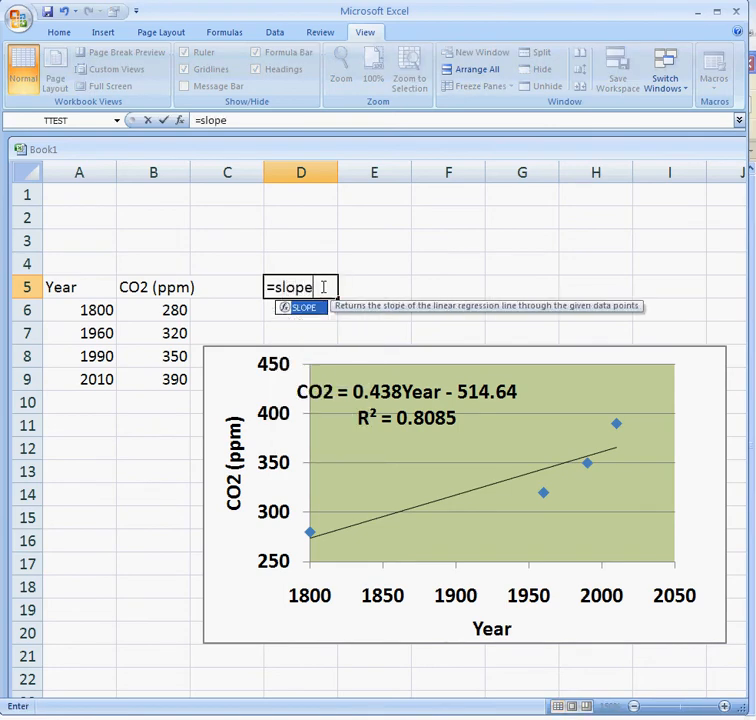
text(()
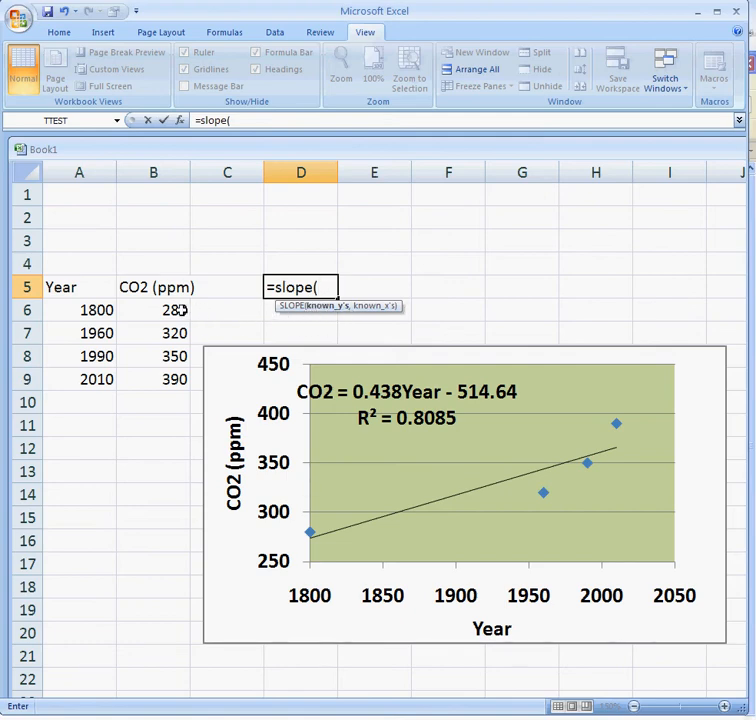
drag(181, 309, 177, 379)
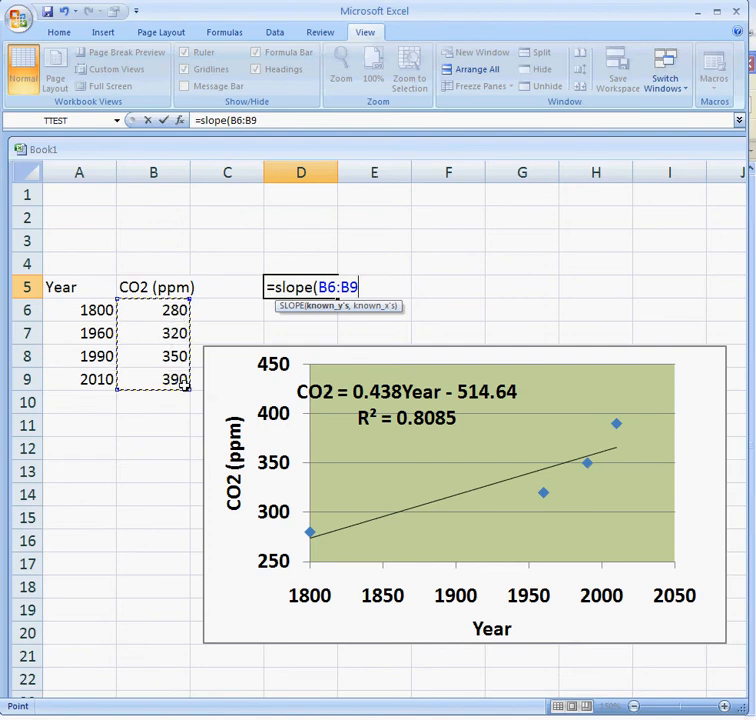
text(,)
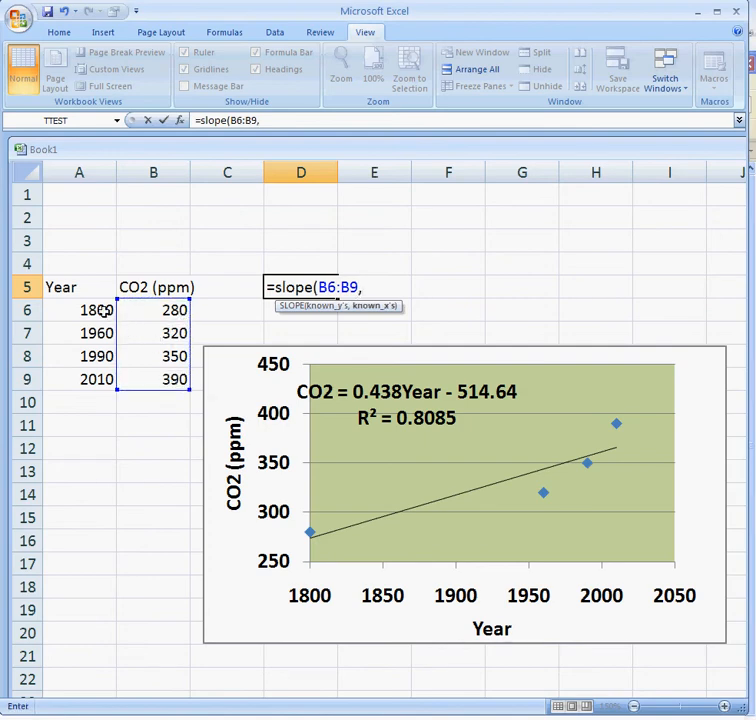
drag(105, 310, 82, 379)
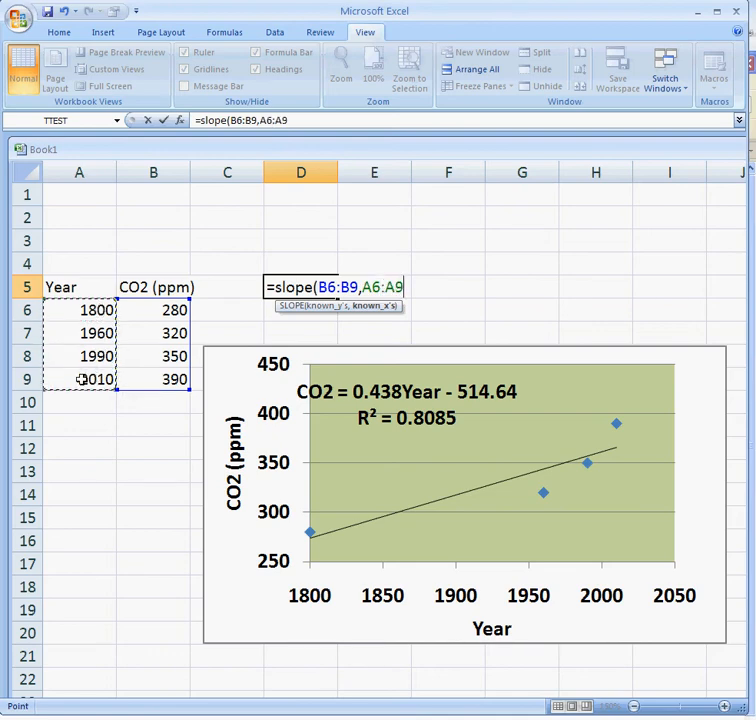
text())
key(Return)
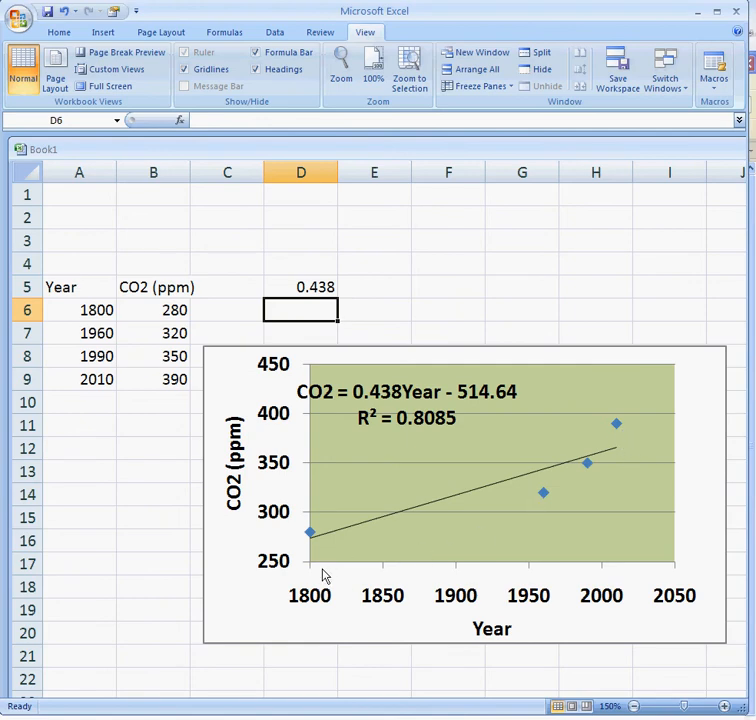
Edit the SLOPE formula in D5 to leave out the 1800 data point, using ranges B7:B9 and A7:A9.
click(330, 287)
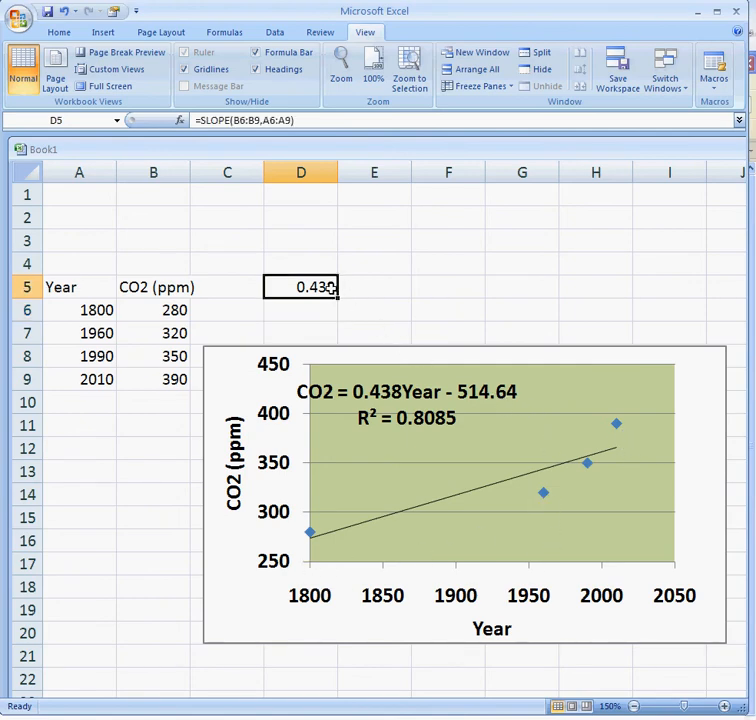
double_click(330, 287)
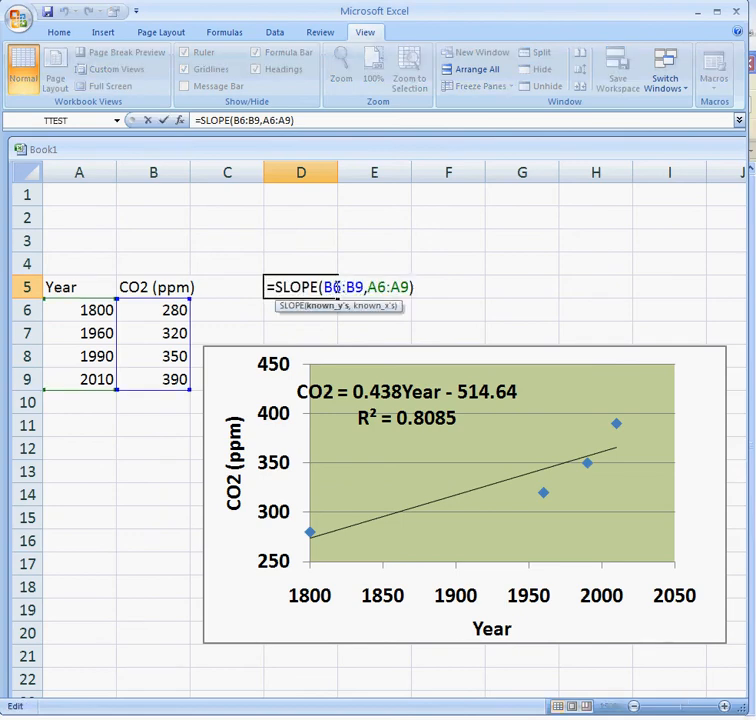
drag(332, 287, 340, 287)
text(7)
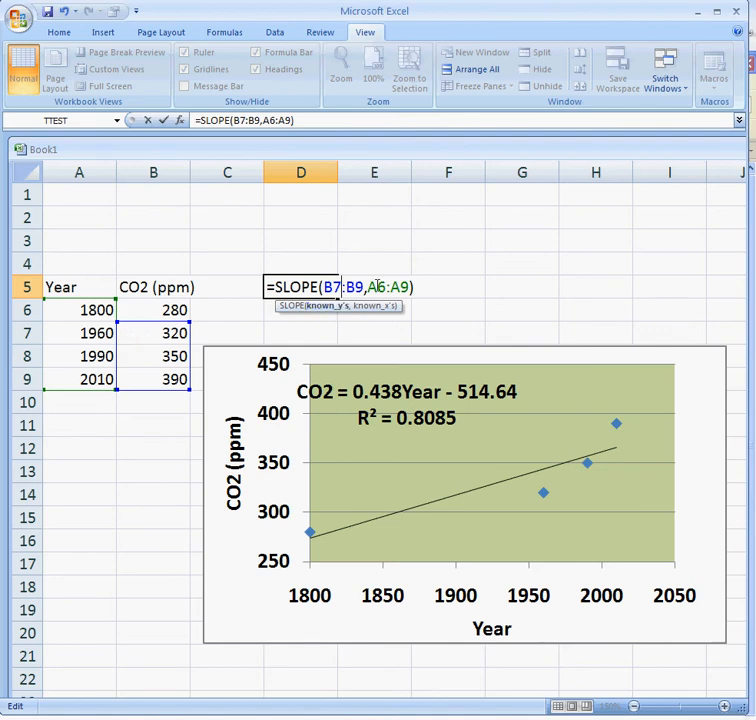
drag(383, 287, 375, 287)
text(7)
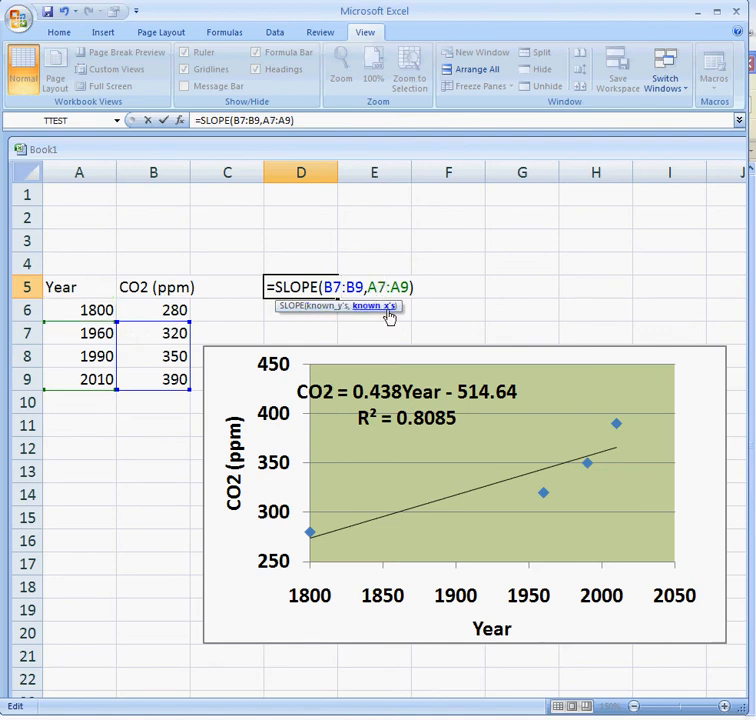
key(Return)
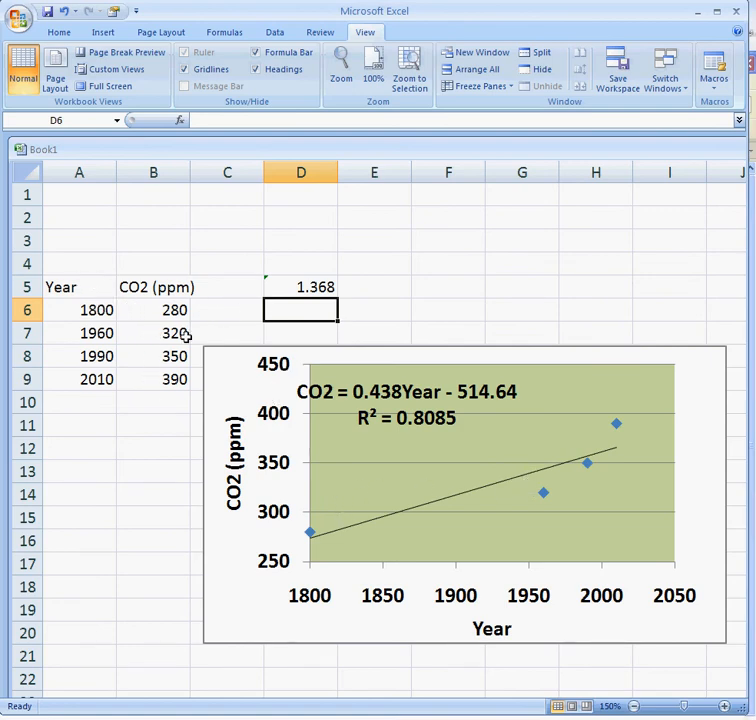
Shift the trendline equation label away from the chart's vertical axis so it sits fully inside the plot area.
click(452, 391)
drag(432, 401, 433, 401)
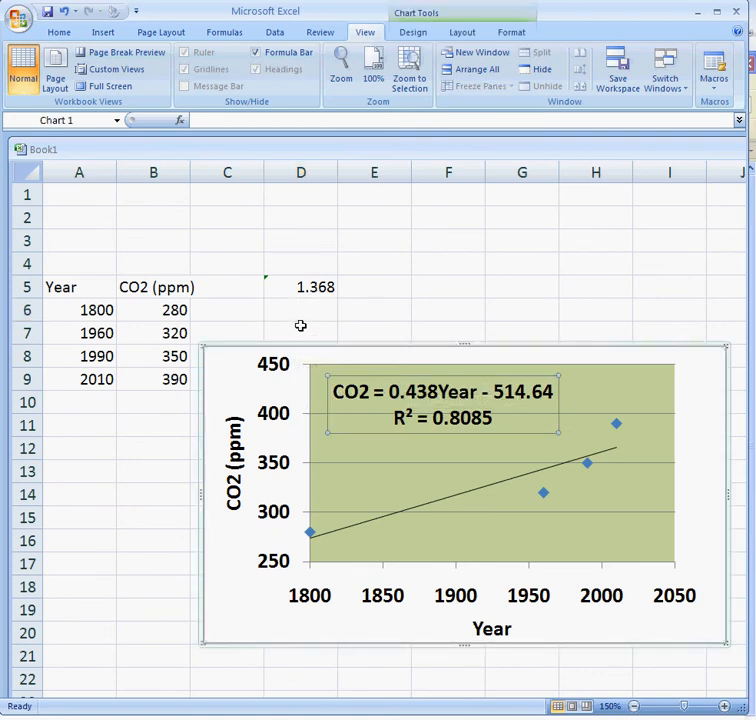
click(312, 289)
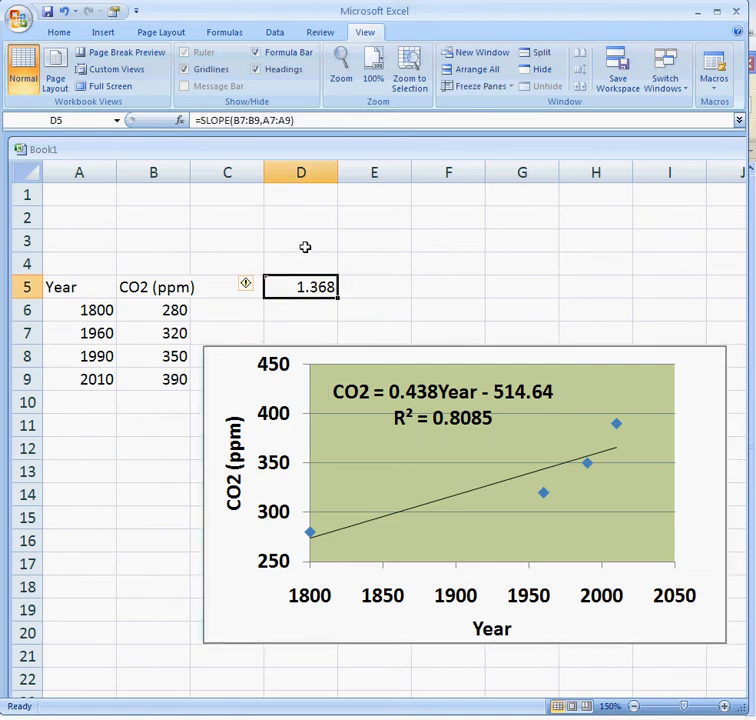
Limit the SLOPE formula in D5 to the 1990 and 2010 data points, using ranges B8:B9 and A8:A9.
double_click(302, 286)
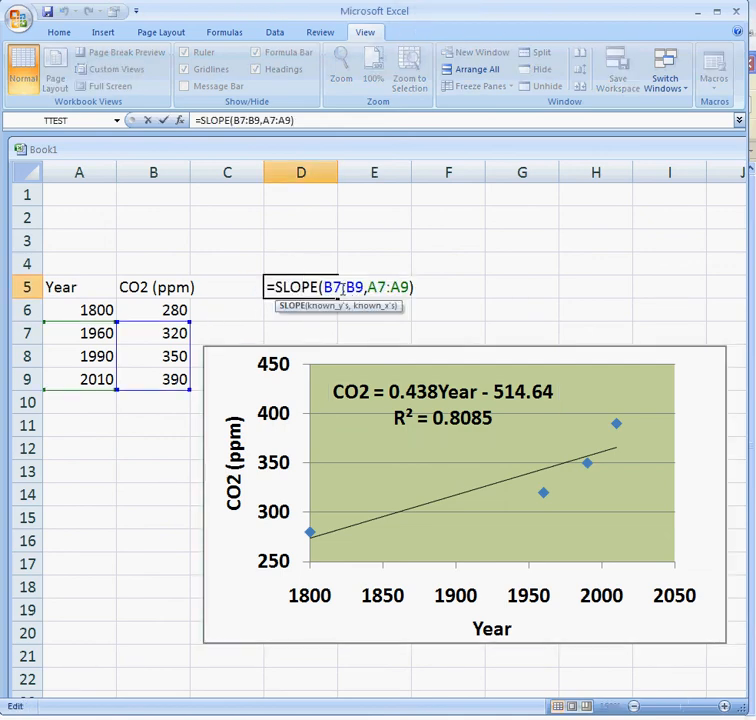
click(337, 287)
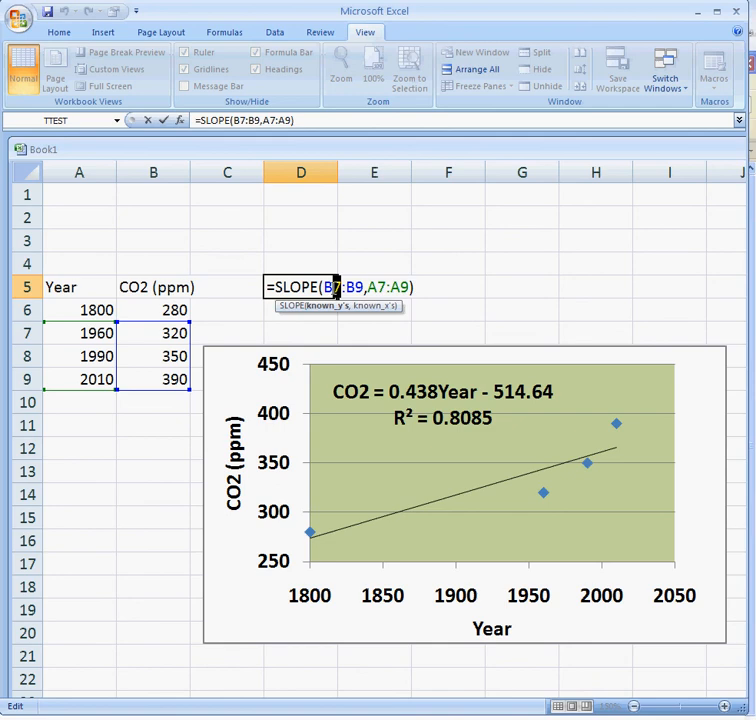
text(8)
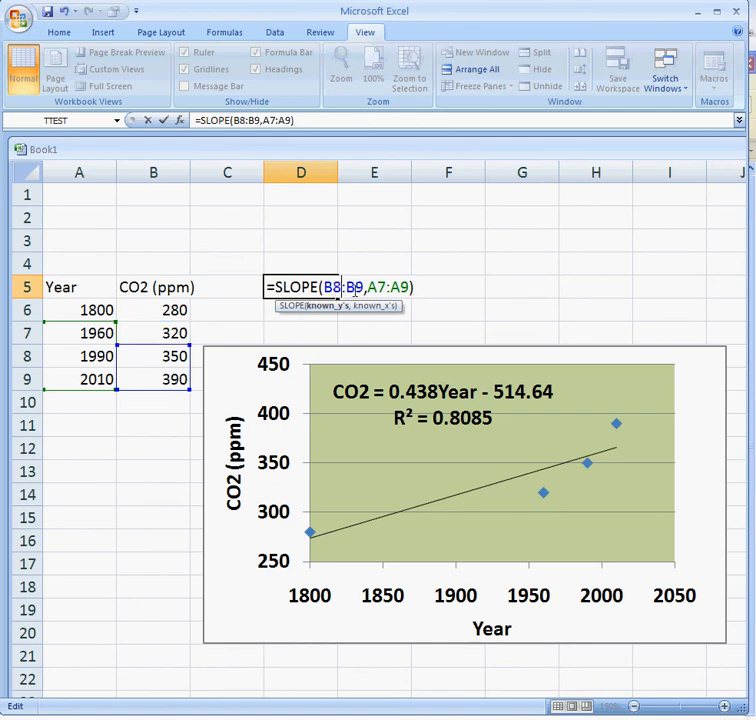
drag(385, 287, 377, 288)
text(8)
key(Return)
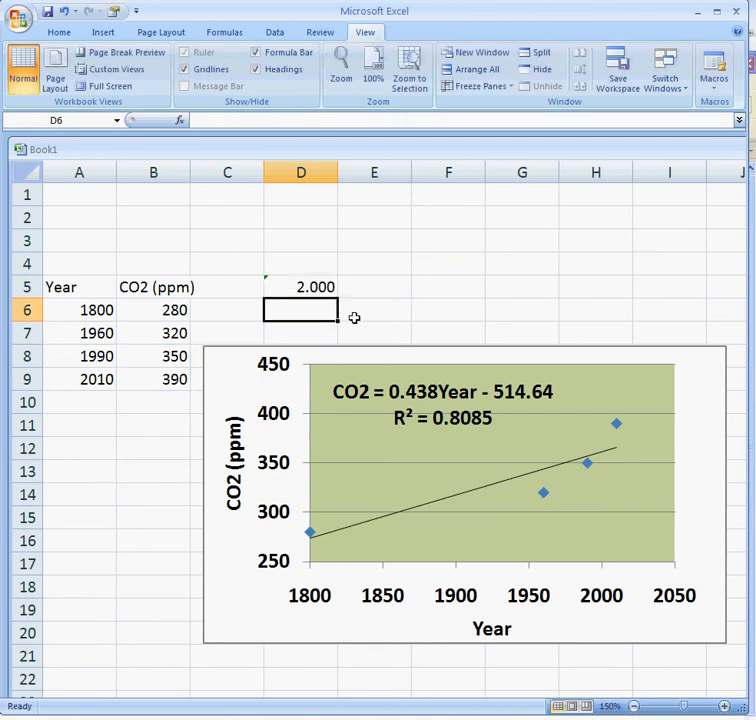